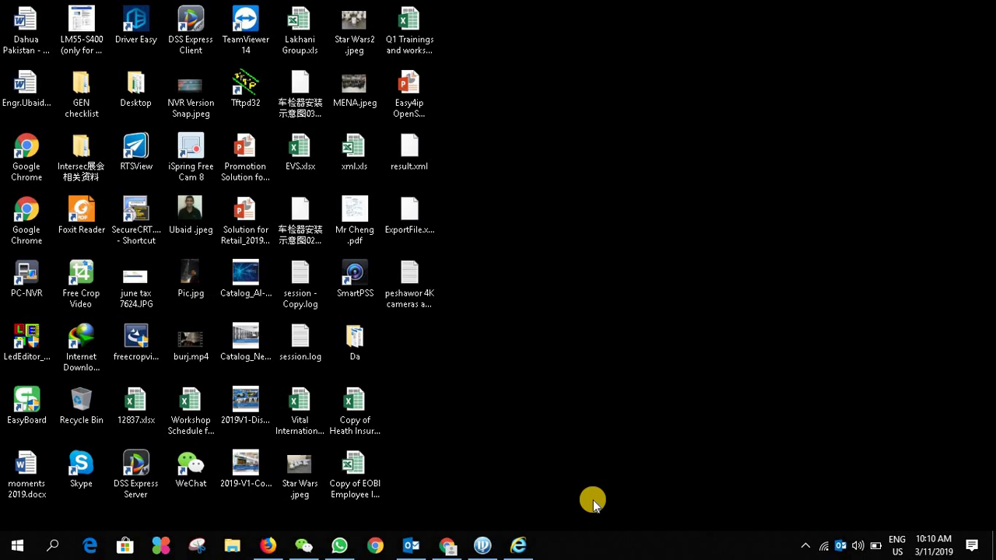
# Open the NVR web interface's network email settings in Internet Explorer and review the encryption types, keeping SSL.
pyautogui.click(518, 541)
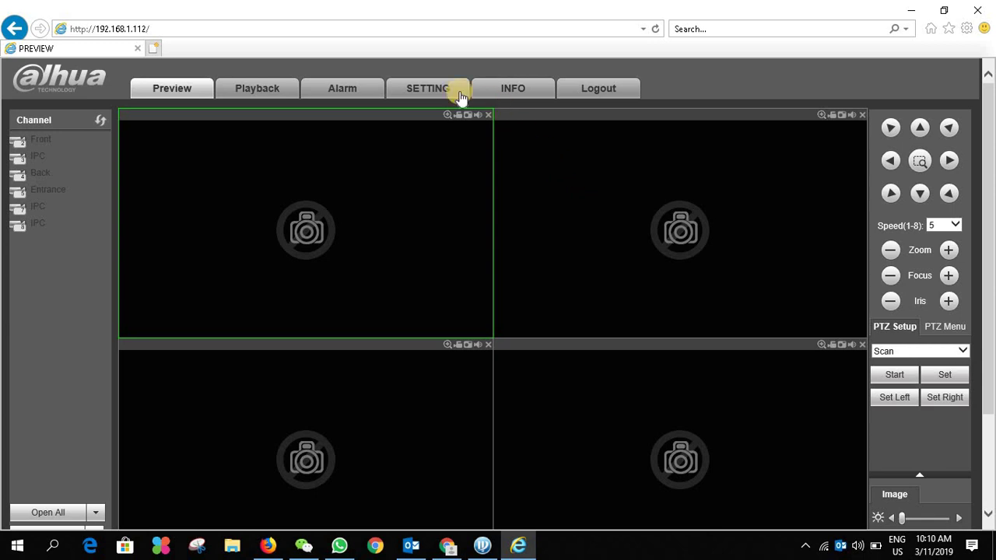
pyautogui.click(414, 92)
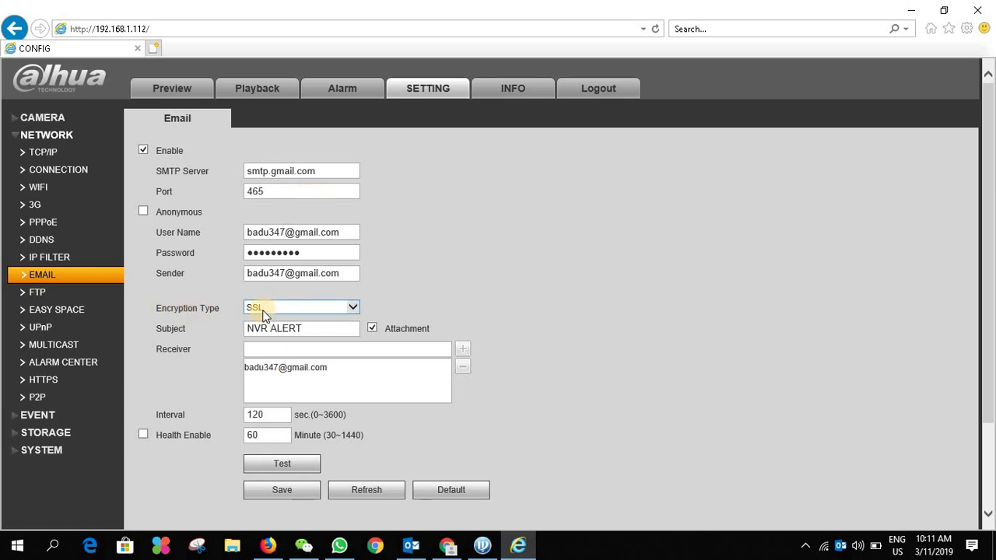
pyautogui.click(313, 309)
pyautogui.click(345, 311)
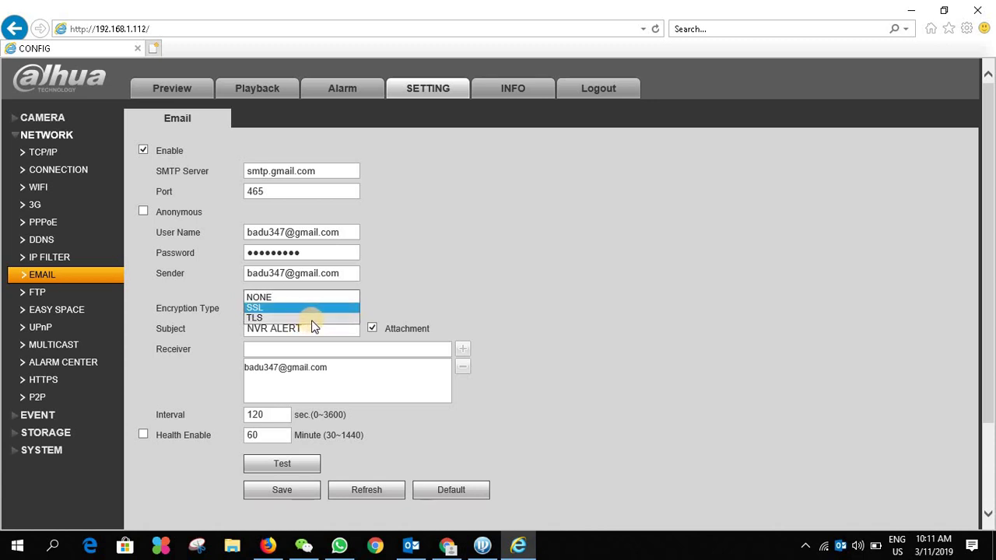
pyautogui.click(407, 288)
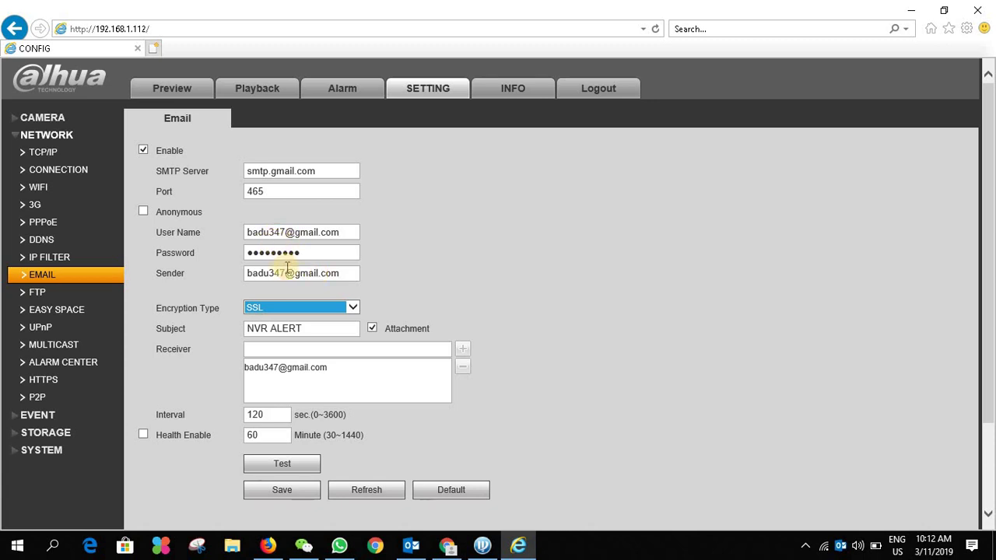
pyautogui.click(295, 331)
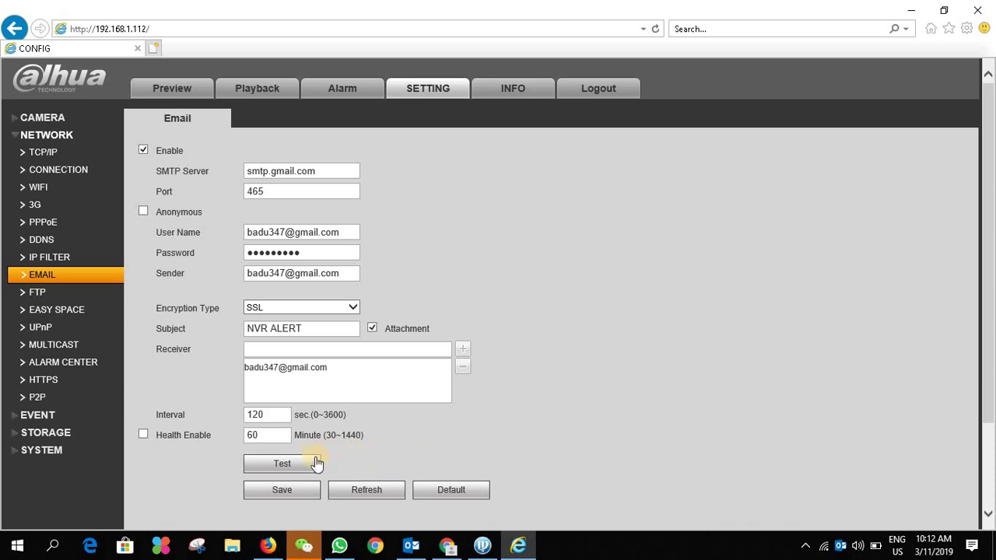
# Send a test message from the NVR's email settings and check its result.
pyautogui.scroll(-3, 433, 382)
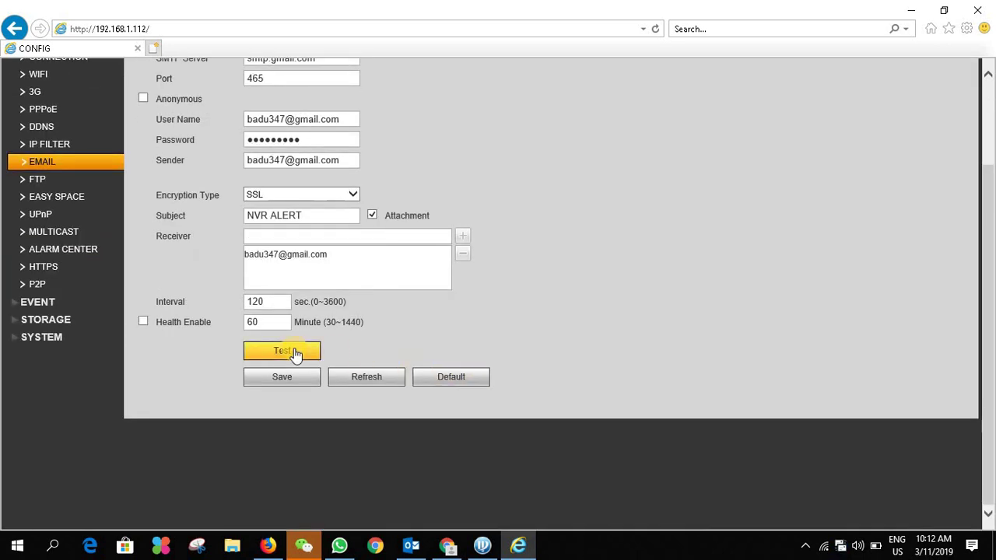
pyautogui.click(294, 352)
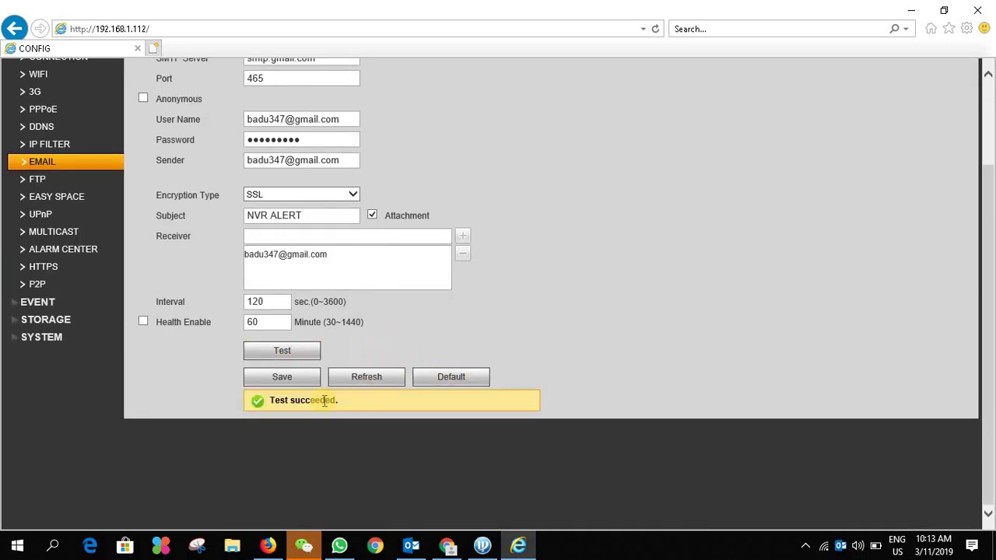
pyautogui.moveTo(269, 401); pyautogui.dragTo(336, 402)
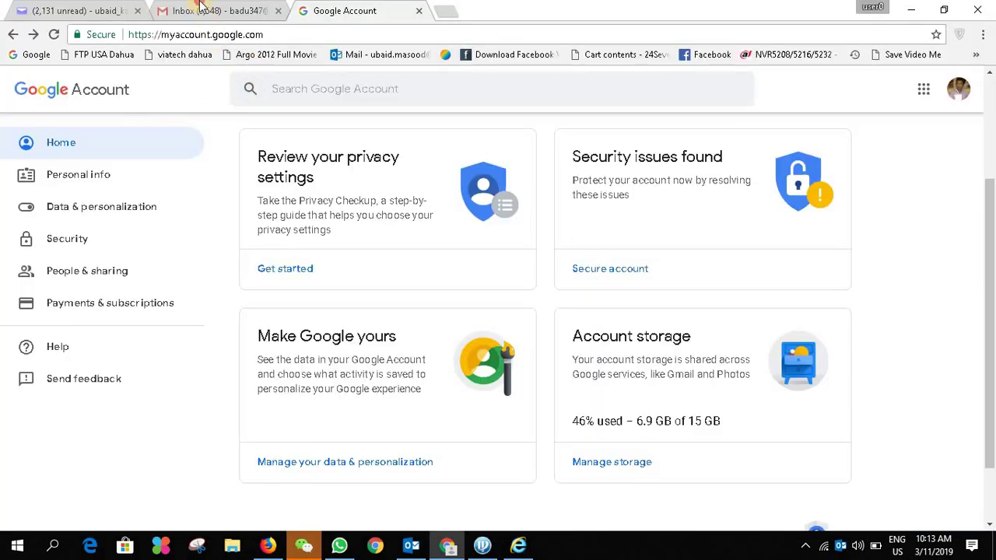
# Read the newest NVR ALERT message in the Gmail inbox in Chrome, and return to the NVR's email settings.
pyautogui.click(201, 8)
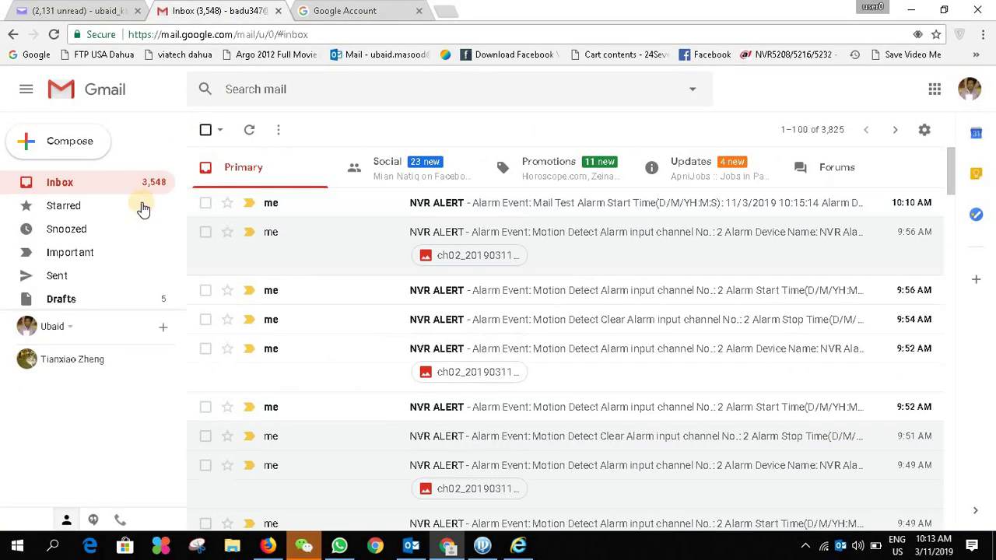
pyautogui.click(537, 215)
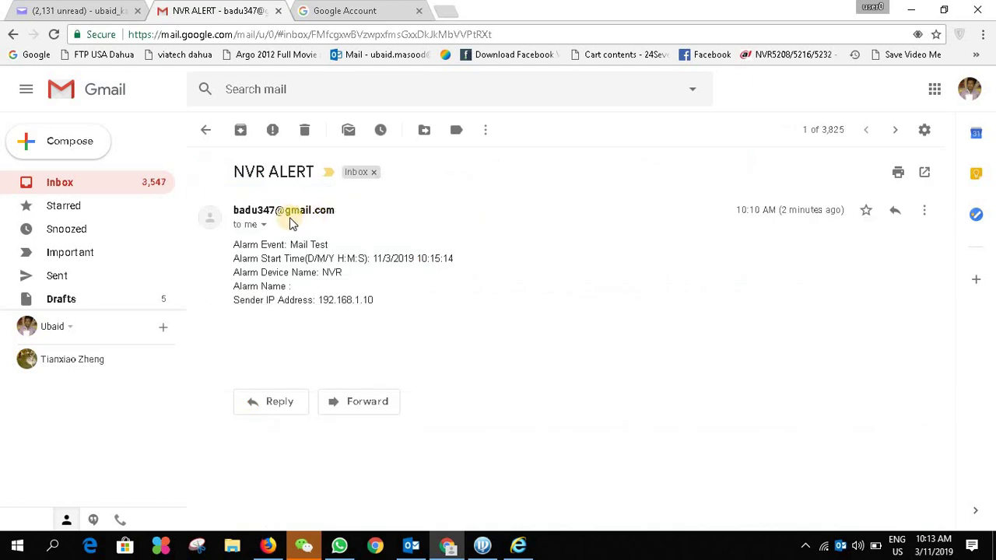
pyautogui.click(916, 8)
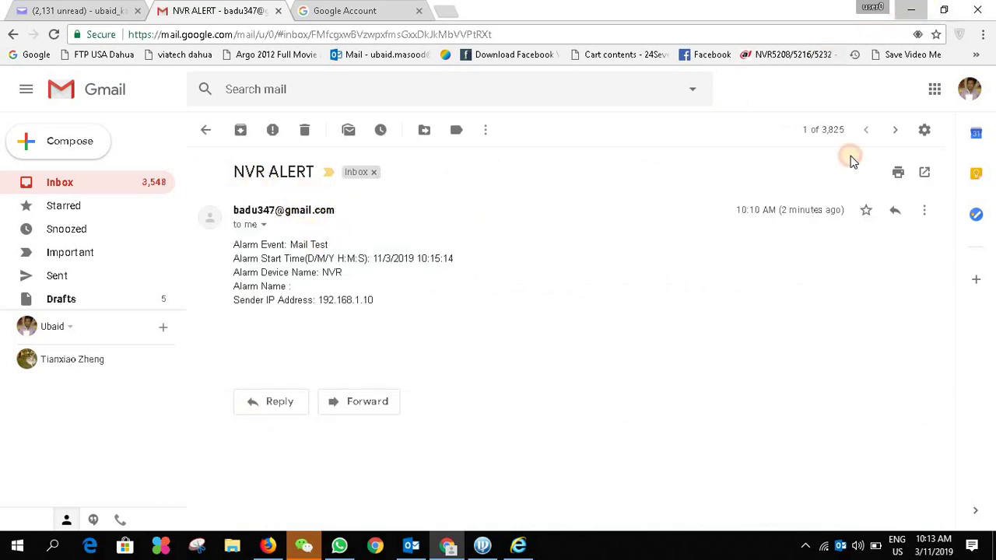
pyautogui.scroll(2, 484, 248)
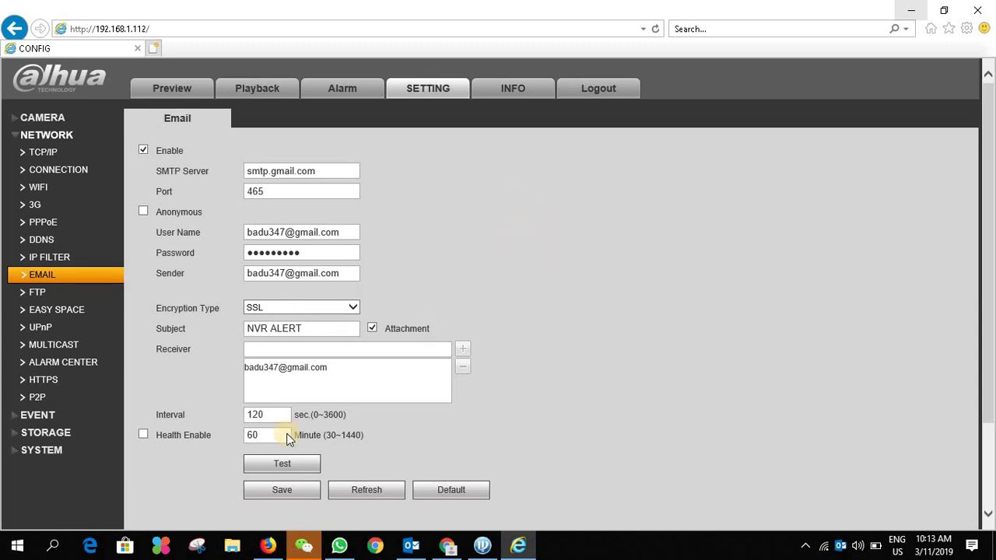
# View the NVR's P2P settings, and return to the email settings to review them.
pyautogui.click(64, 396)
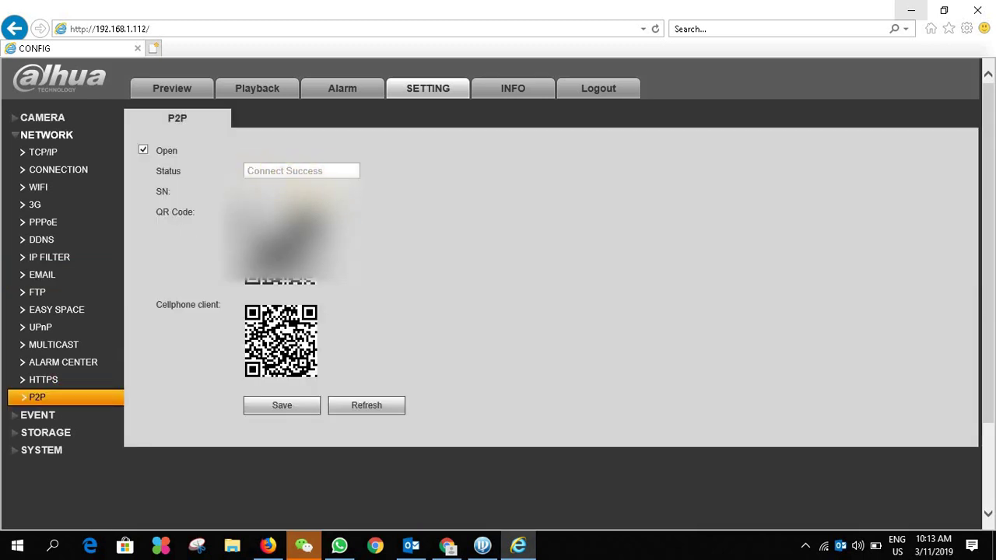
pyautogui.click(45, 273)
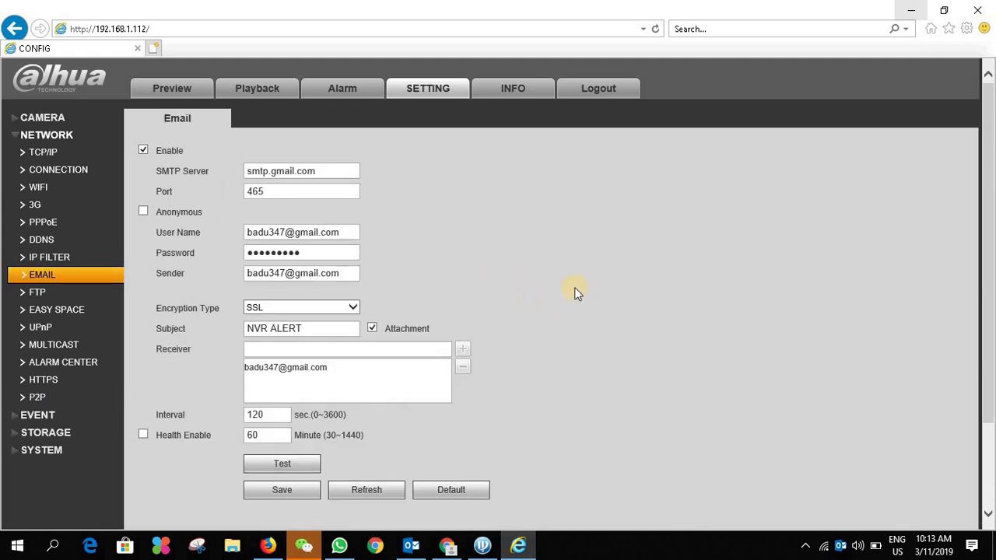
pyautogui.scroll(-2, 604, 301)
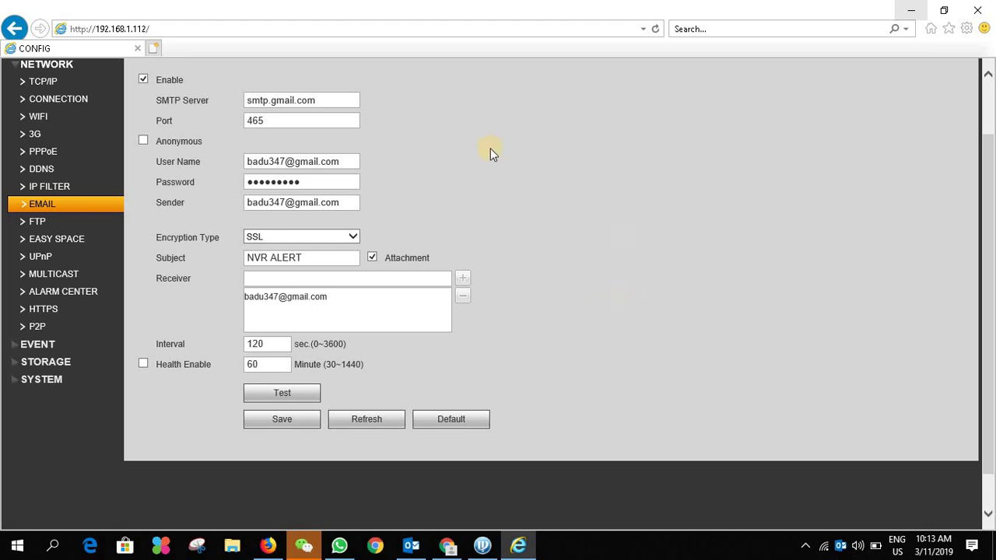
pyautogui.scroll(1, 624, 323)
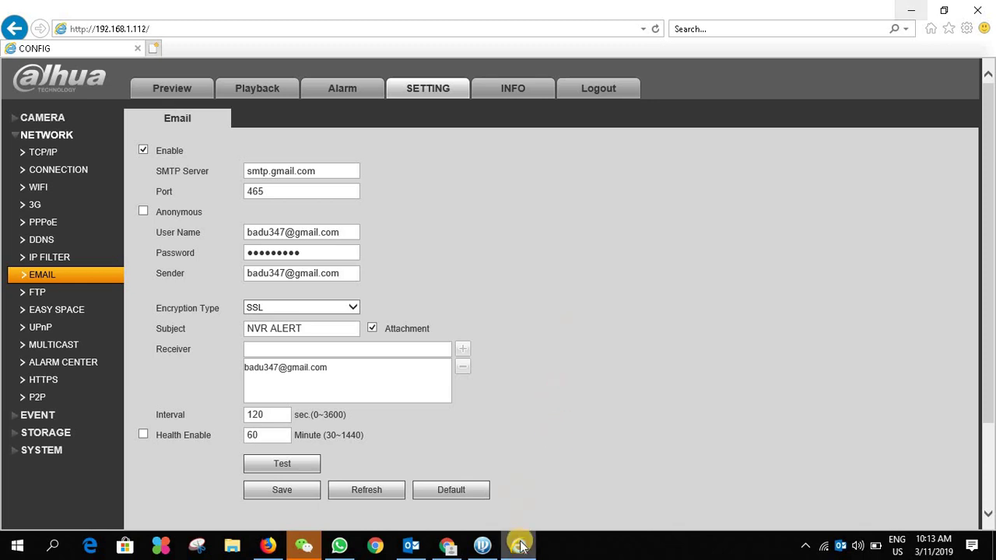
# Switch to Chrome and check the Less secure app access setting on the Google Account's security page.
pyautogui.moveTo(519, 544)
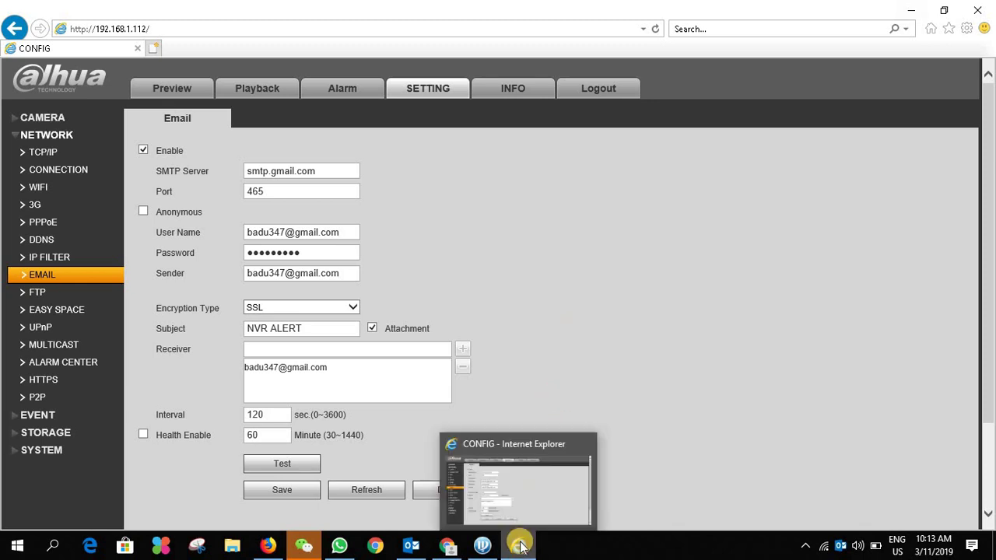
pyautogui.click(448, 544)
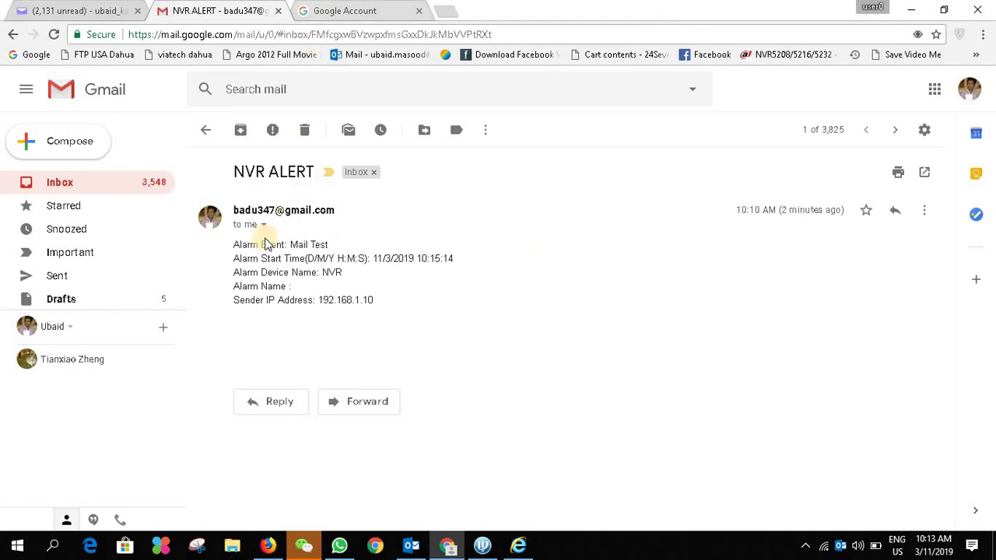
pyautogui.click(933, 93)
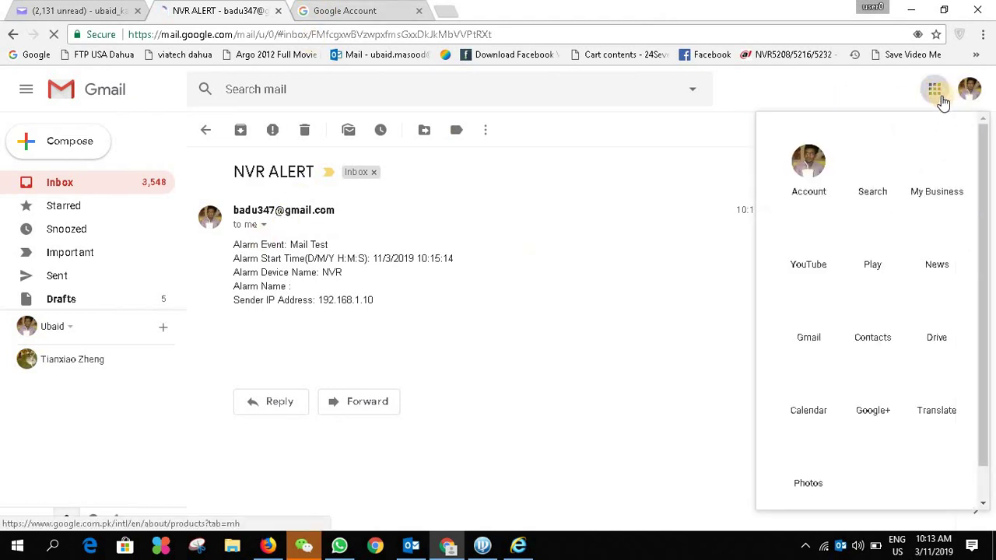
pyautogui.click(358, 10)
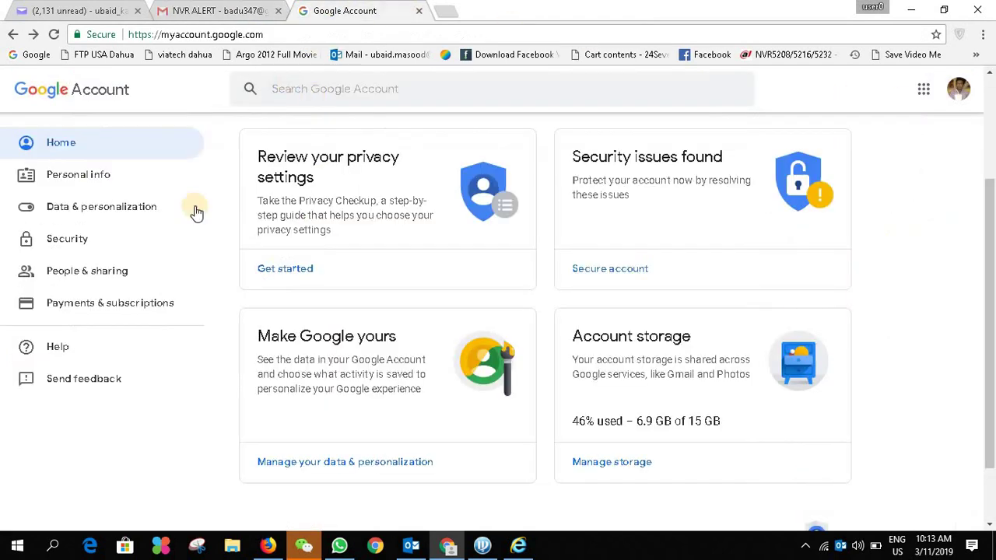
pyautogui.click(93, 246)
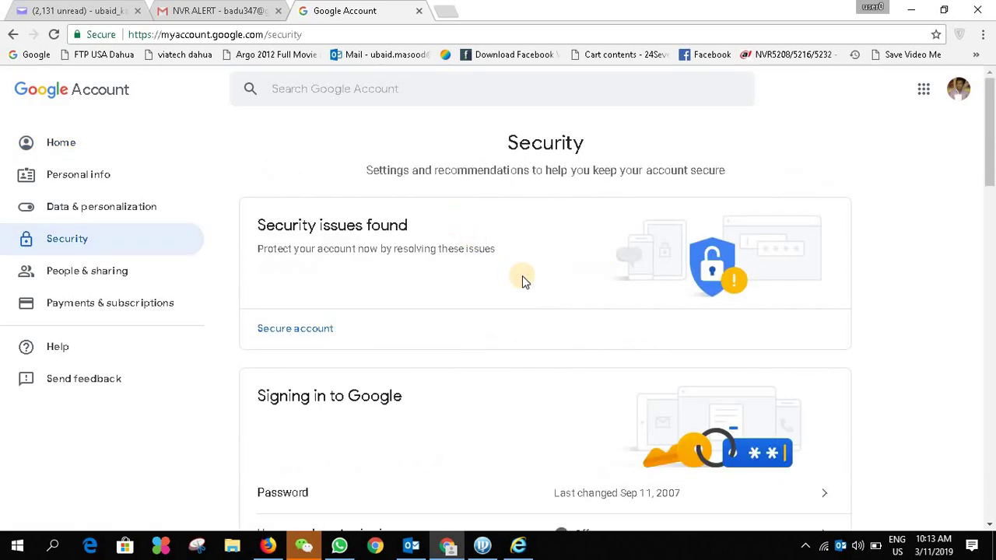
pyautogui.scroll(-10, 522, 276)
pyautogui.scroll(-9, 548, 323)
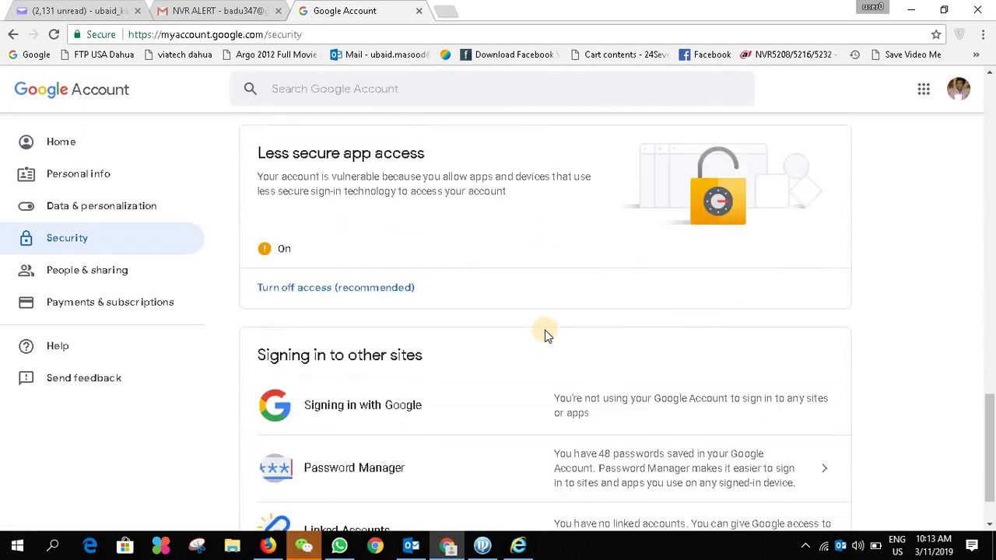
pyautogui.scroll(1, 457, 201)
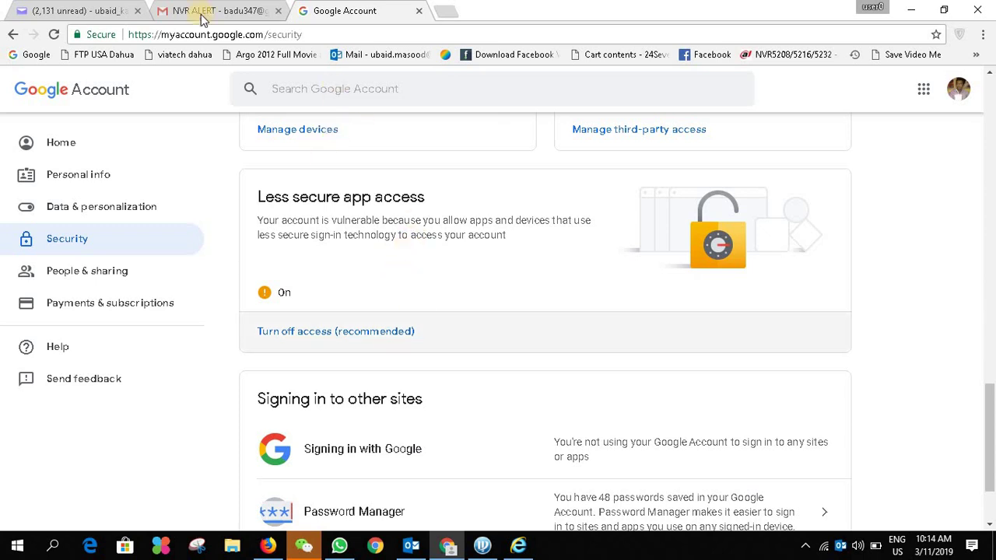
# Run the email test again in Internet Explorer, and recheck Less secure app access in the Google Account.
pyautogui.click(517, 547)
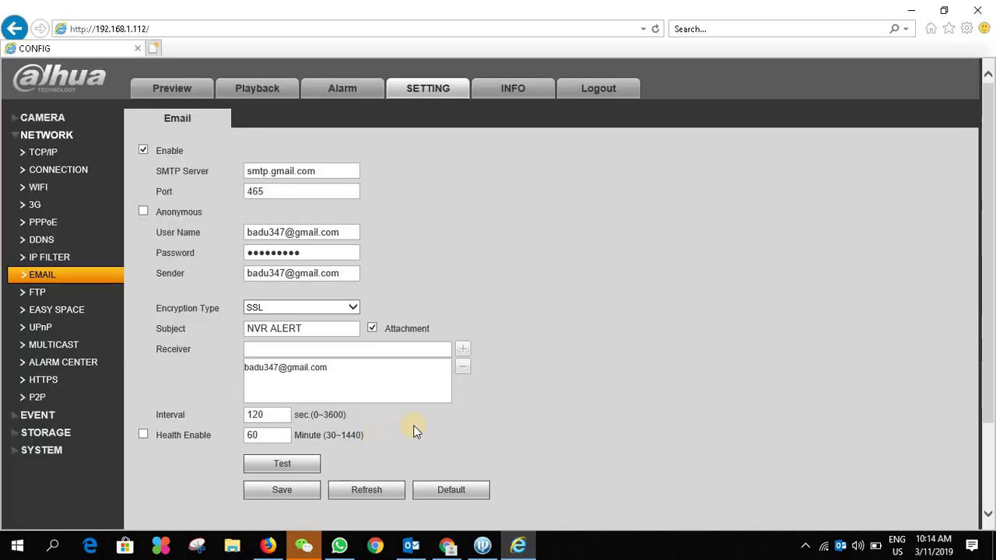
pyautogui.click(304, 465)
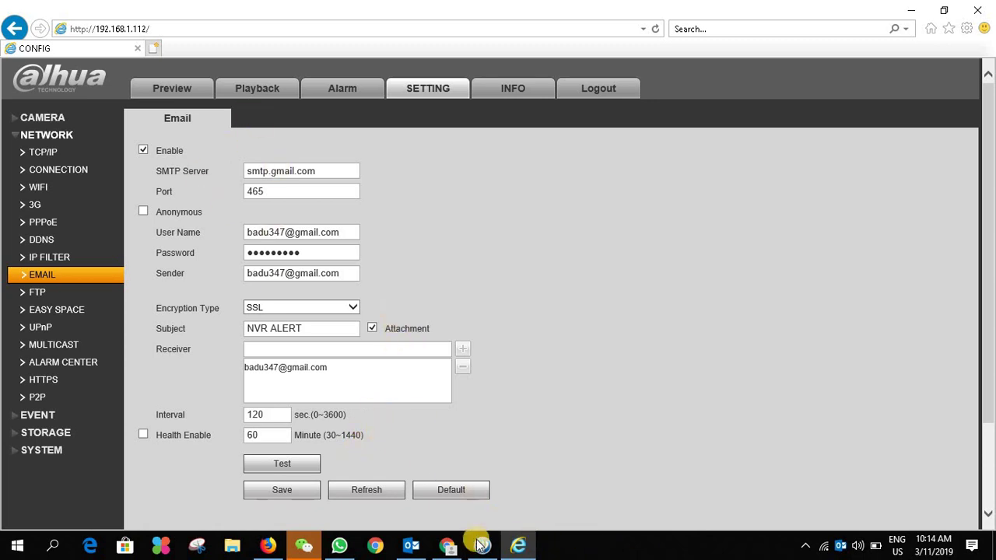
pyautogui.click(447, 545)
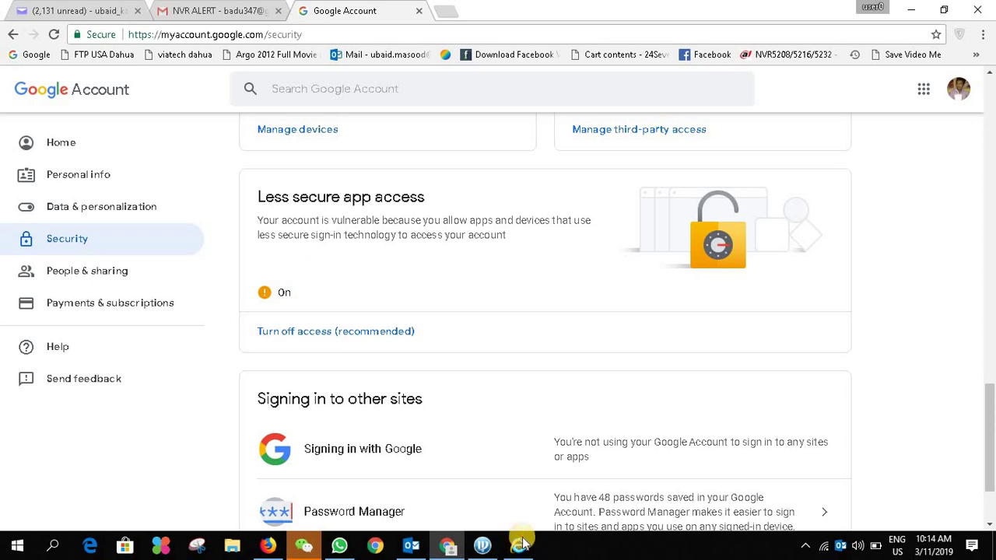
pyautogui.hotkey('alt', 'Tab')
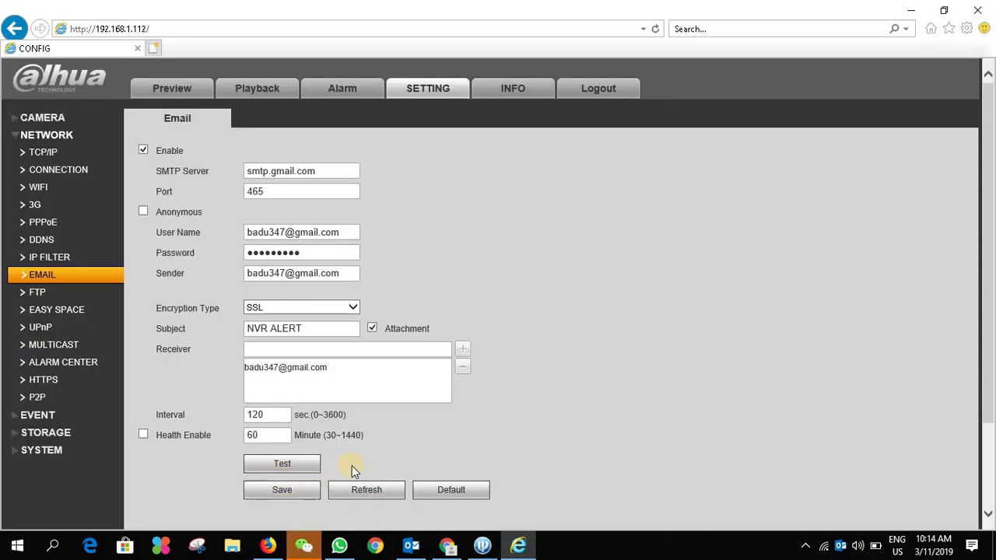
pyautogui.click(518, 544)
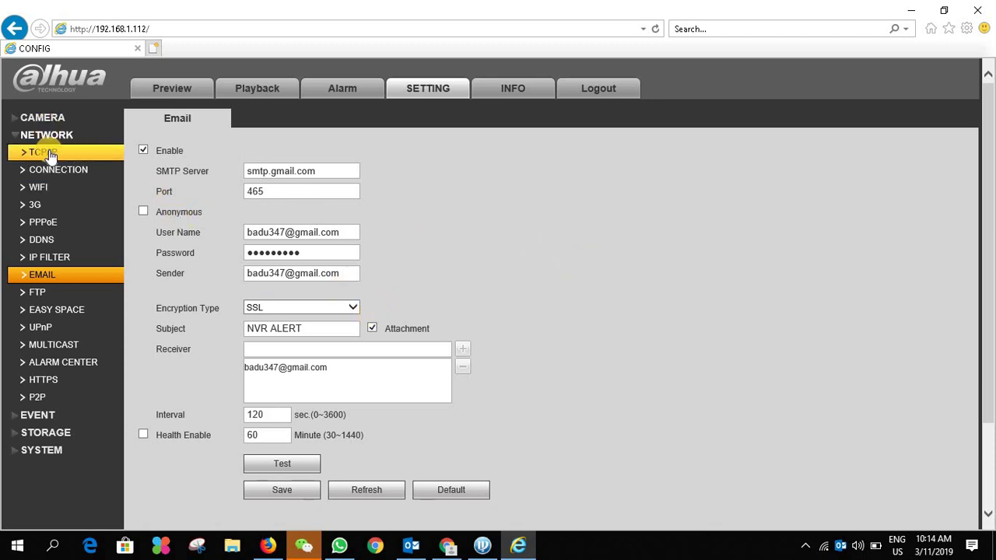
# In Video Detect, turn on Send Email and turn off Alarm Upload for channel 2 motion detection, and save.
pyautogui.click(33, 415)
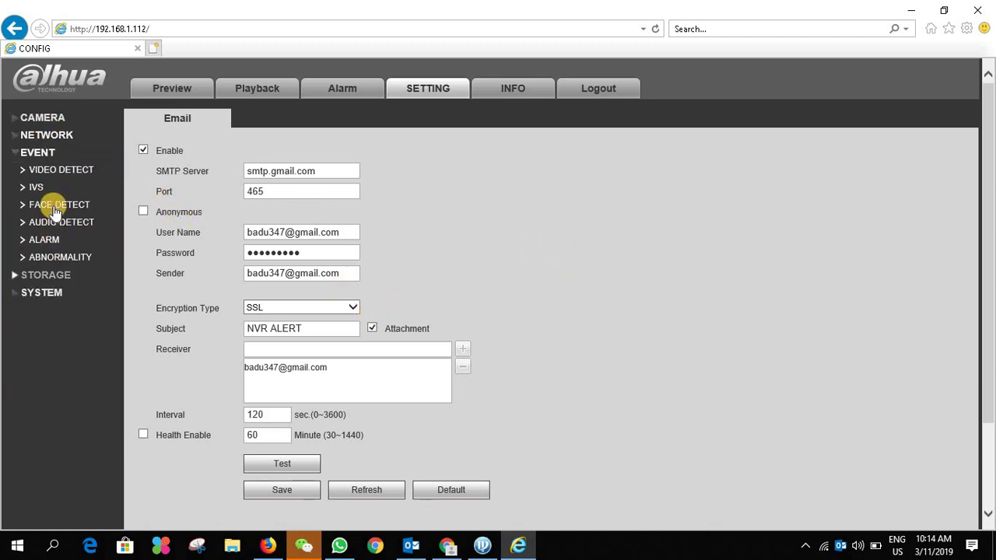
pyautogui.click(60, 168)
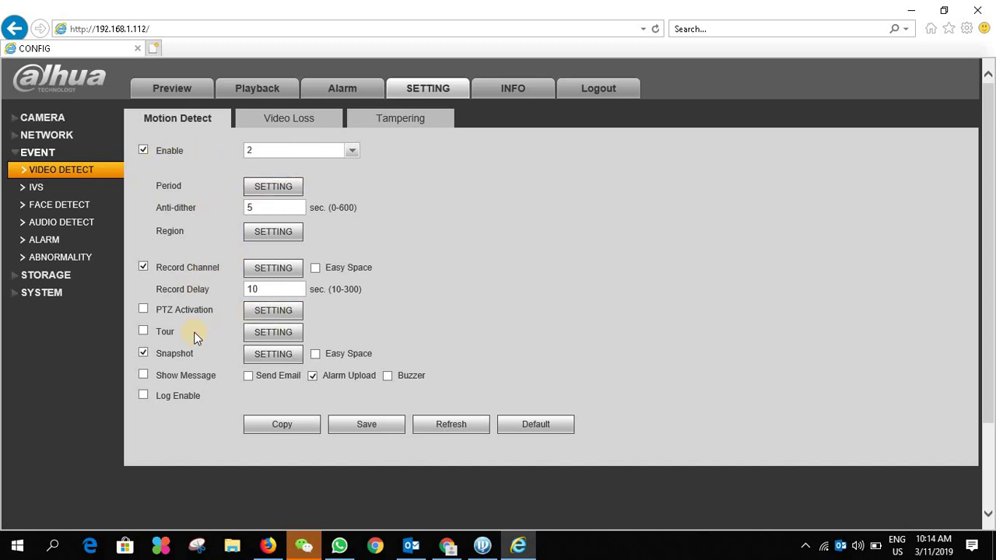
pyautogui.click(248, 376)
pyautogui.click(360, 432)
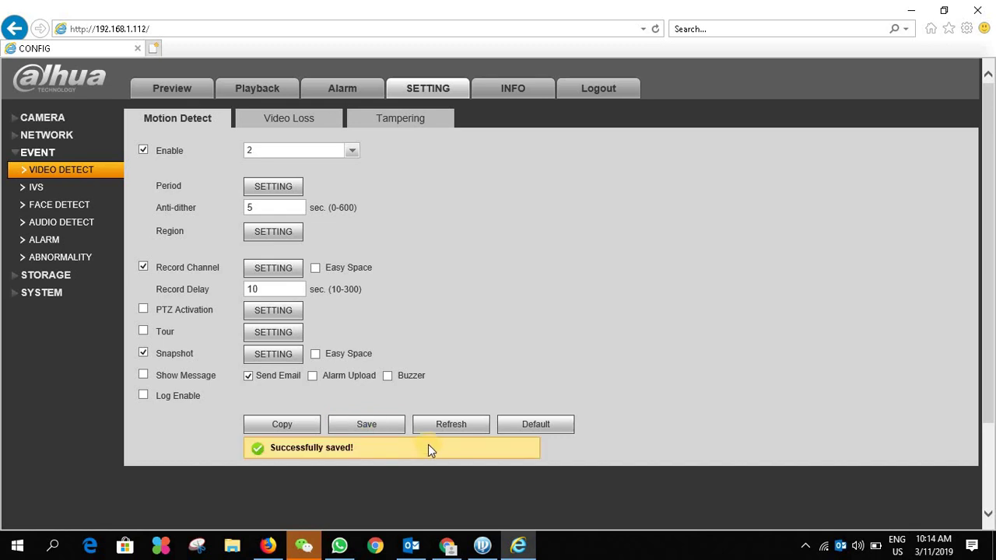
pyautogui.click(286, 125)
pyautogui.click(191, 124)
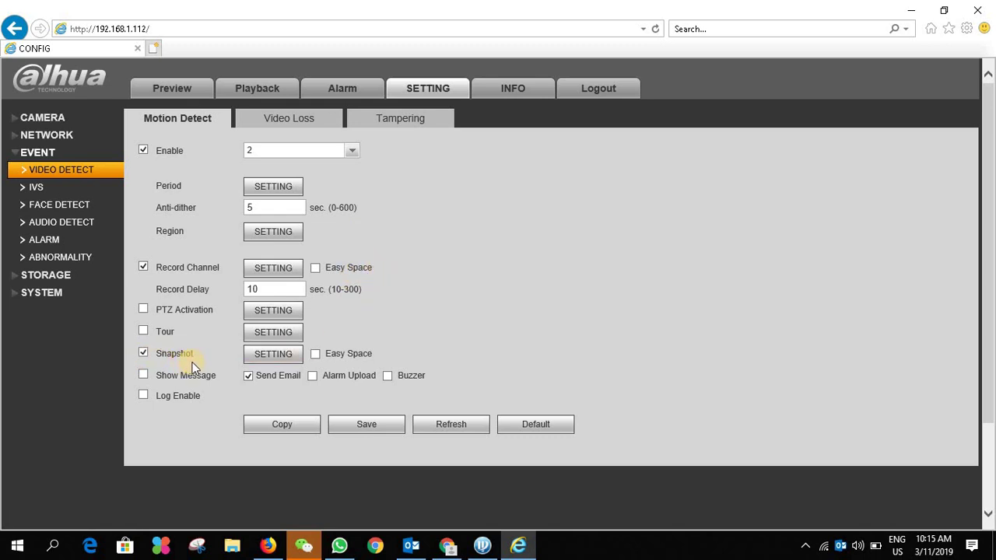
# Enable snapshots for channel 2 in the storage record control settings and save.
pyautogui.click(45, 275)
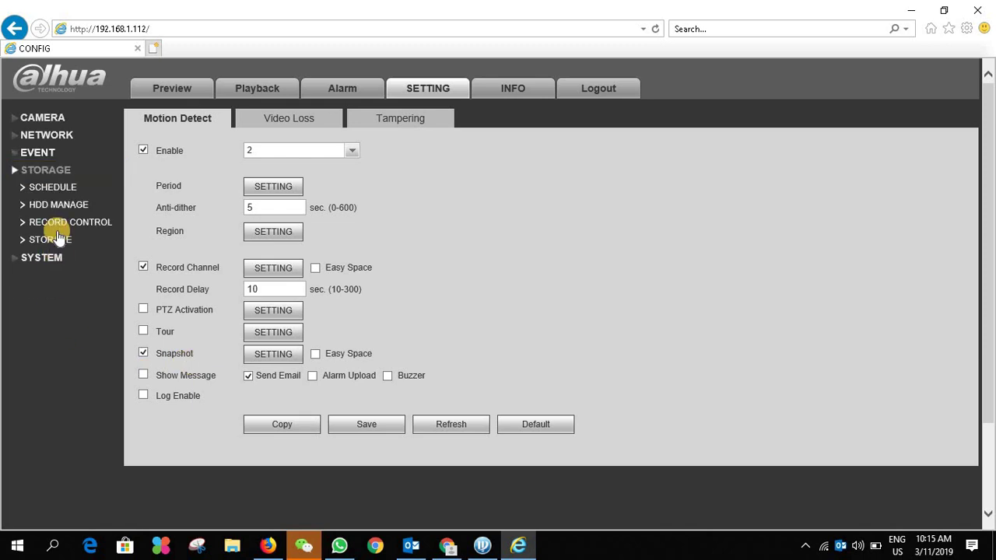
pyautogui.click(58, 222)
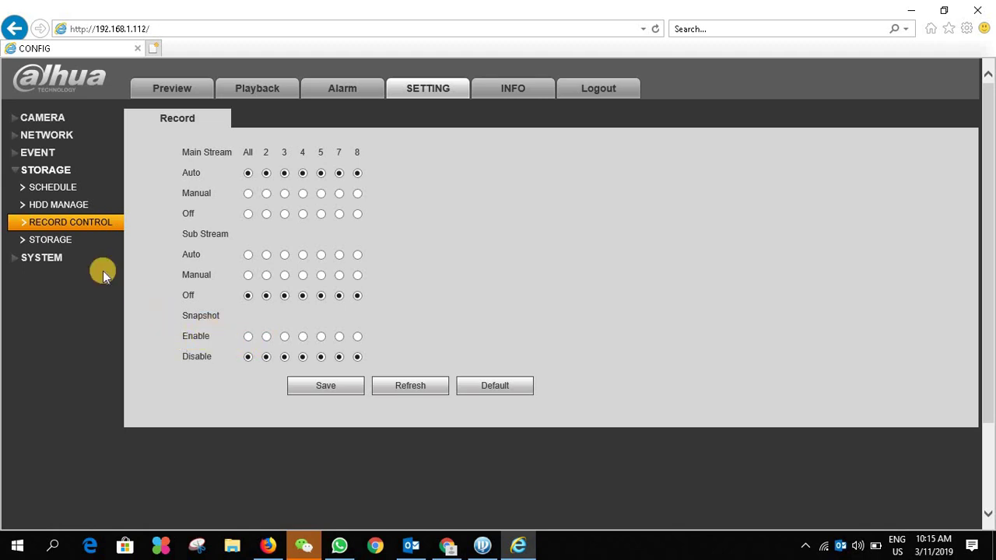
pyautogui.click(266, 337)
pyautogui.click(332, 392)
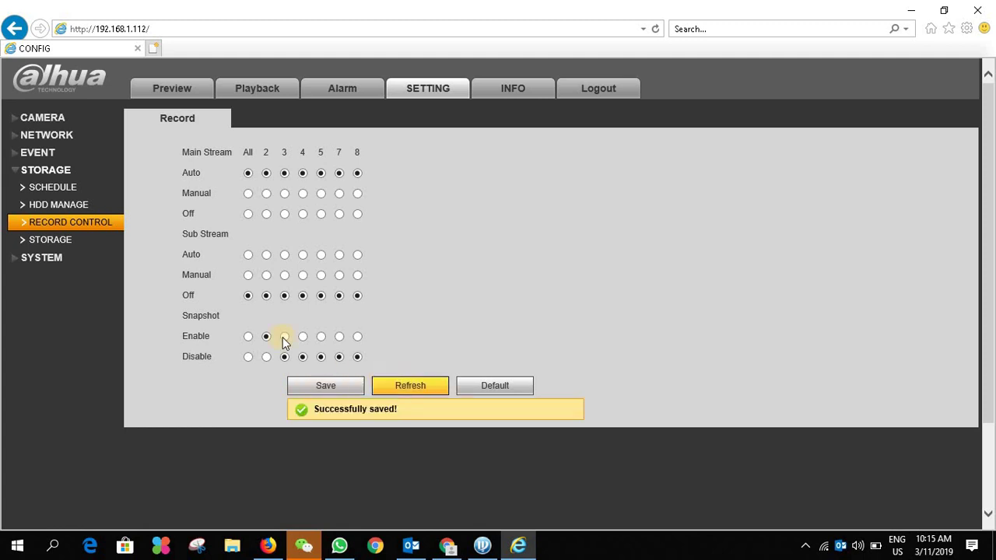
# Review the NVR's storage and email settings and the Video Detect options for channel 2 motion detection.
pyautogui.click(65, 241)
pyautogui.click(78, 206)
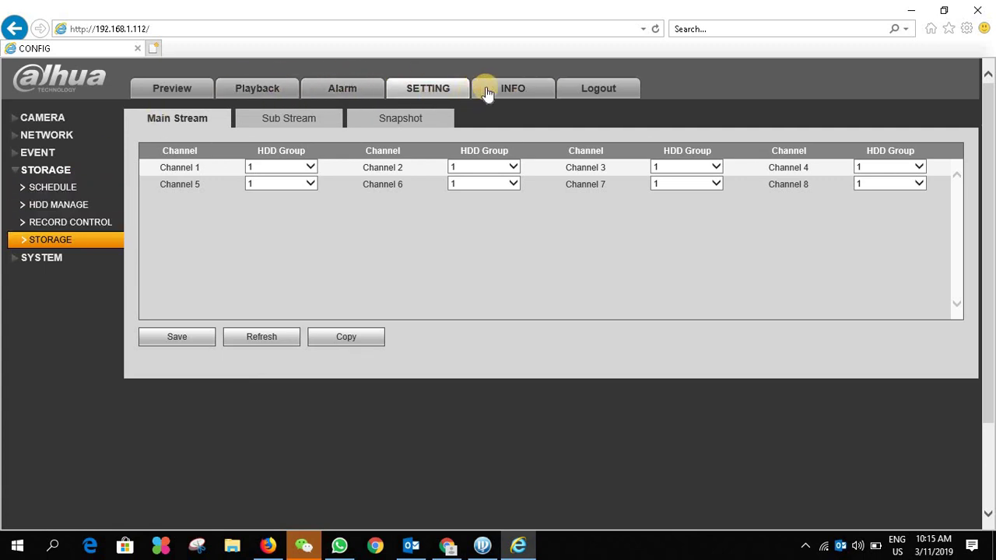
pyautogui.click(47, 137)
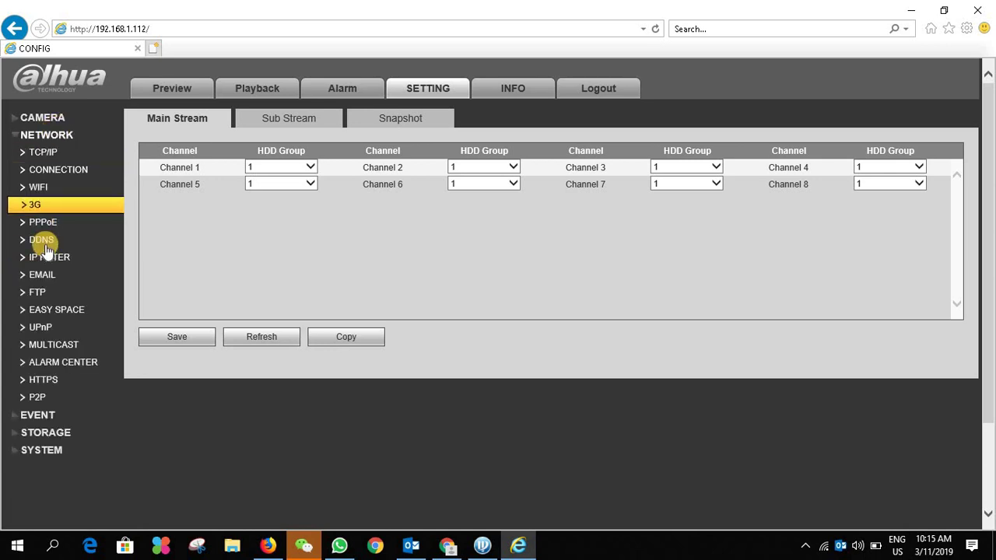
pyautogui.click(45, 277)
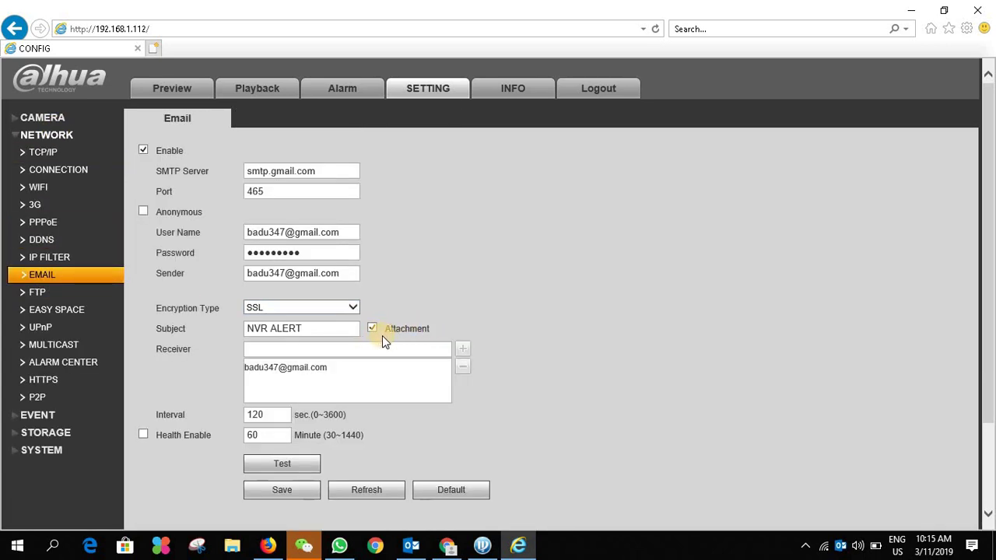
pyautogui.click(39, 414)
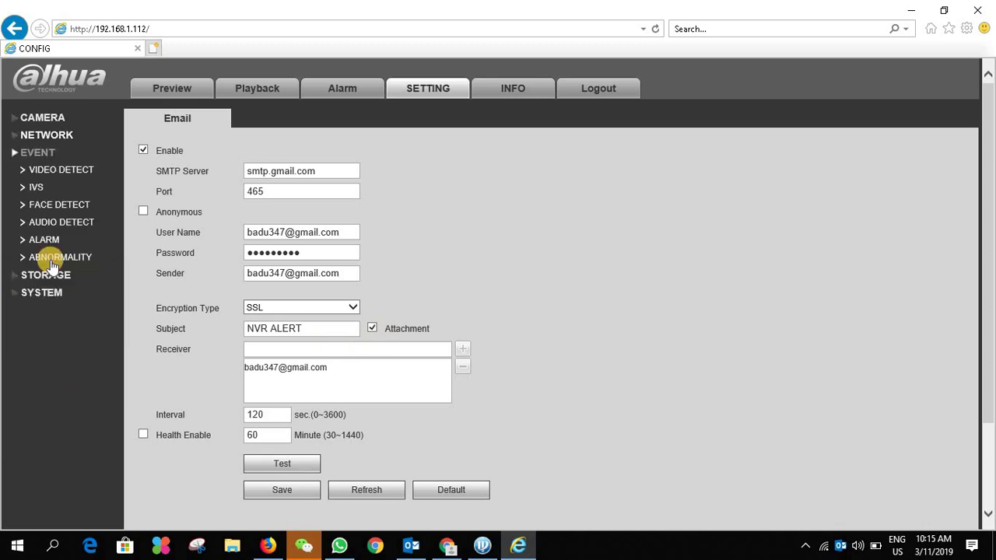
pyautogui.click(67, 170)
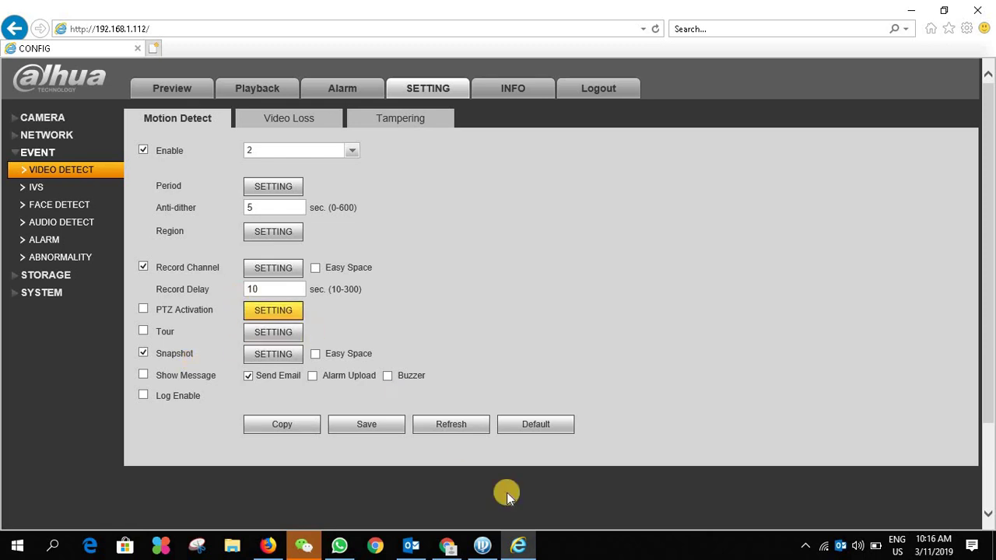
# Switch to Gmail in Chrome and open the NVR ALERT motion detection email with the channel 2 snapshot from the inbox.
pyautogui.click(446, 547)
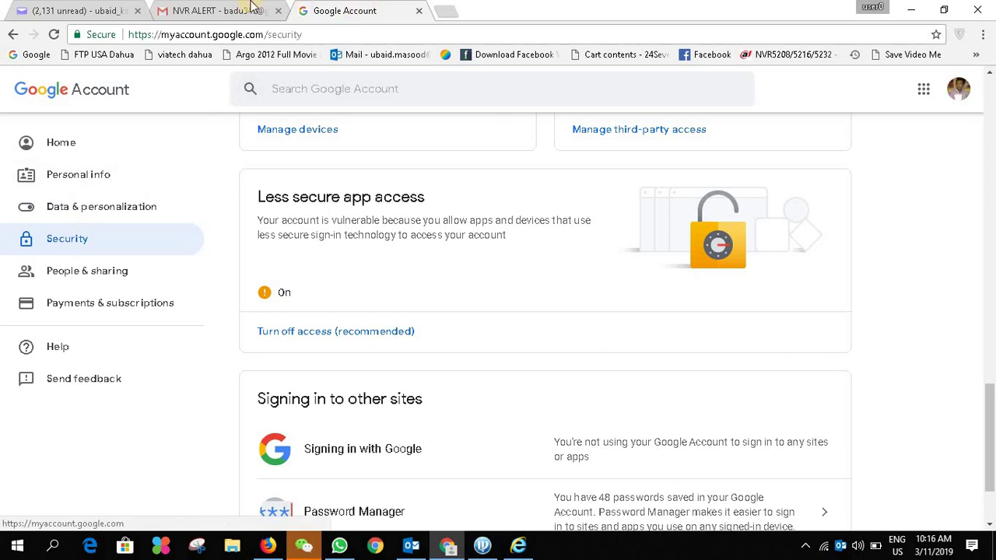
pyautogui.click(218, 11)
pyautogui.click(62, 184)
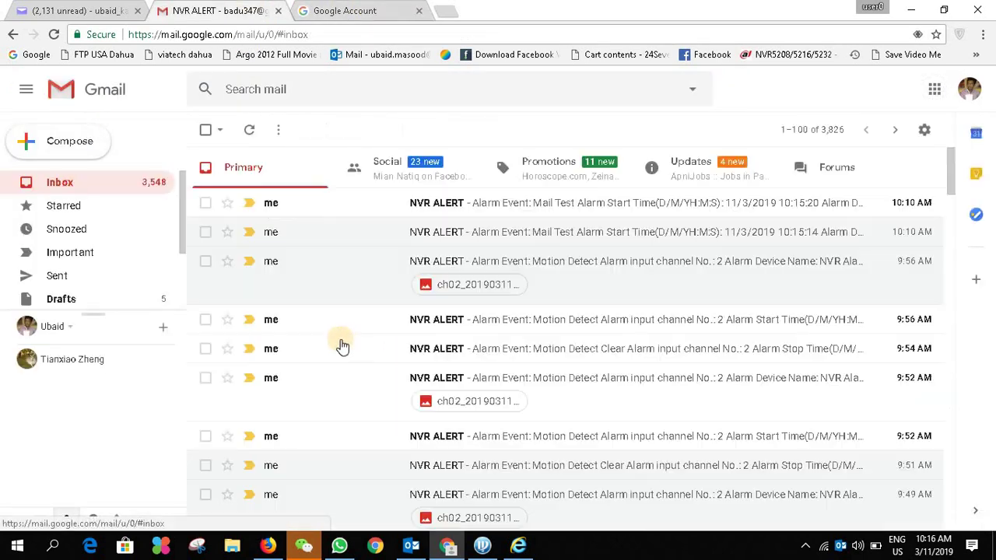
pyautogui.click(601, 261)
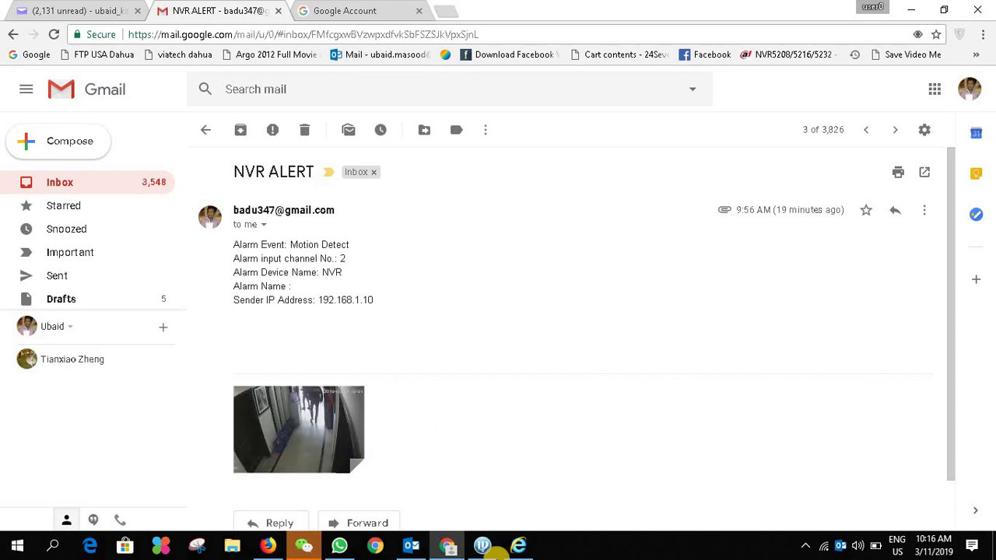
pyautogui.click(805, 545)
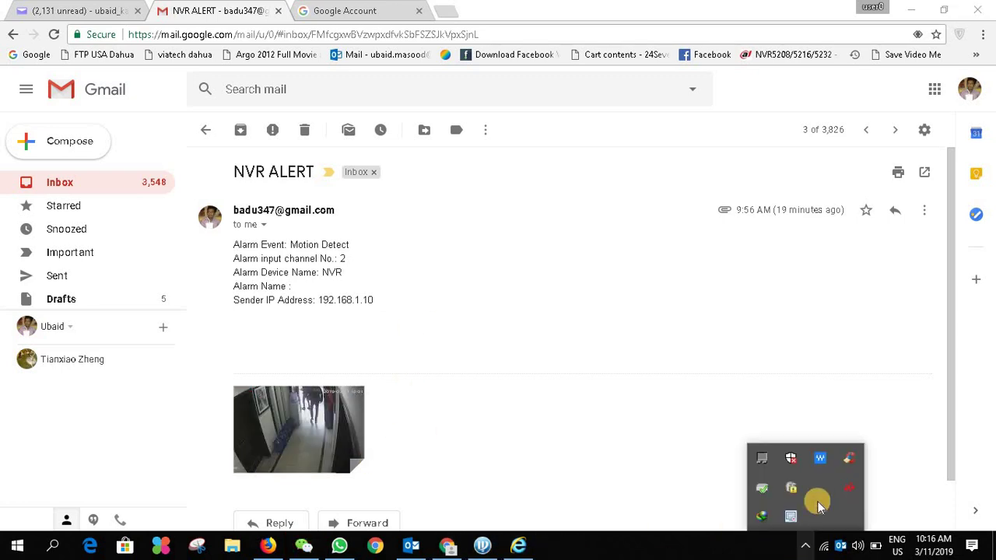
pyautogui.moveTo(816, 503)
pyautogui.click(807, 545)
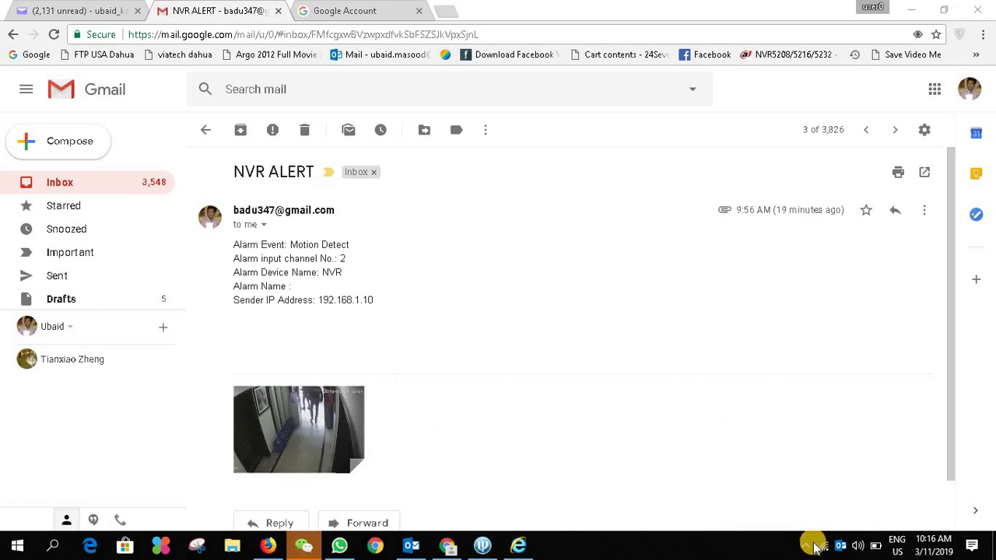
pyautogui.click(805, 546)
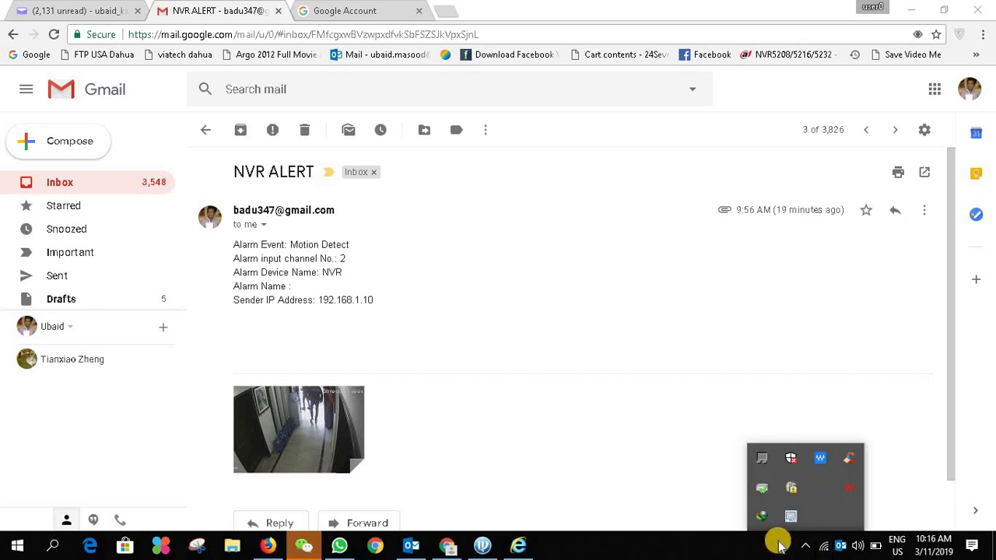
pyautogui.rightClick(790, 516)
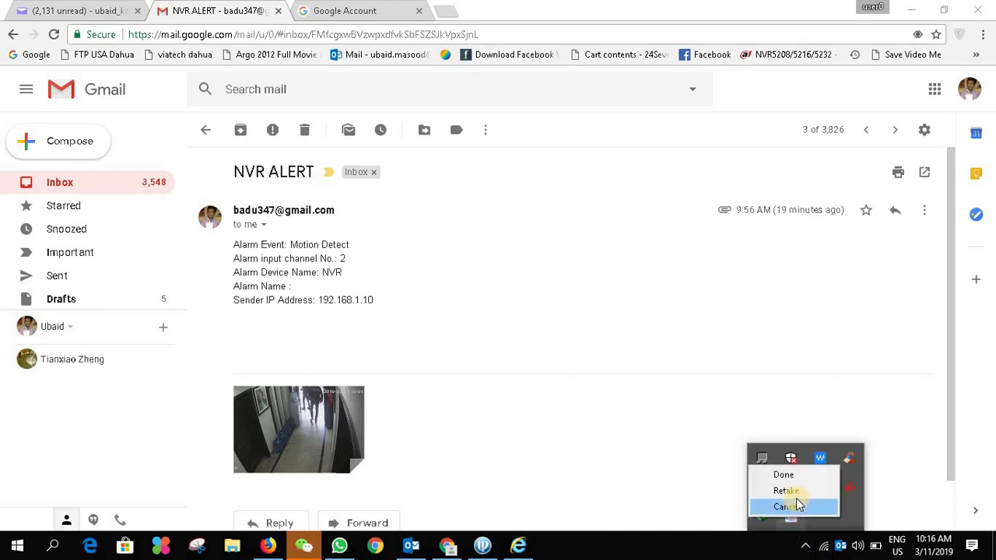